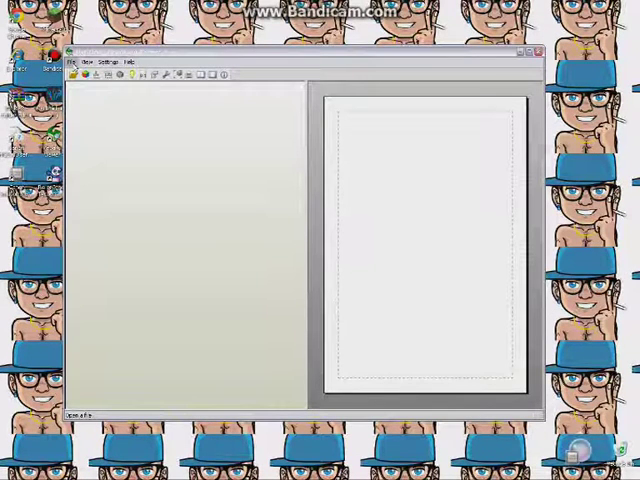
# - Bring up the Open dialog and browse to the Downloads folder of helmet patterns
pyautogui.click(72, 63)
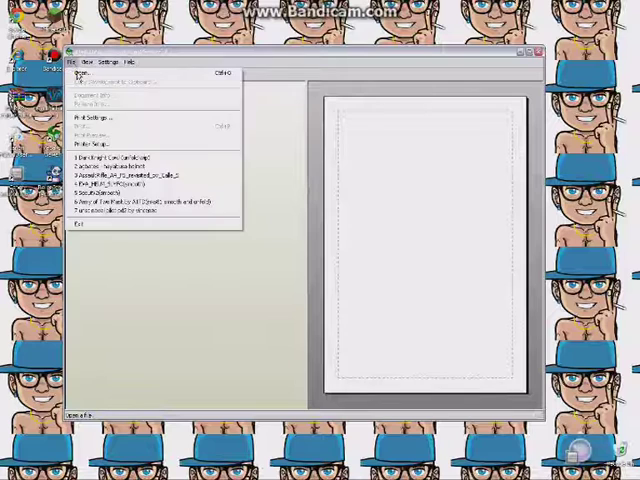
pyautogui.click(80, 75)
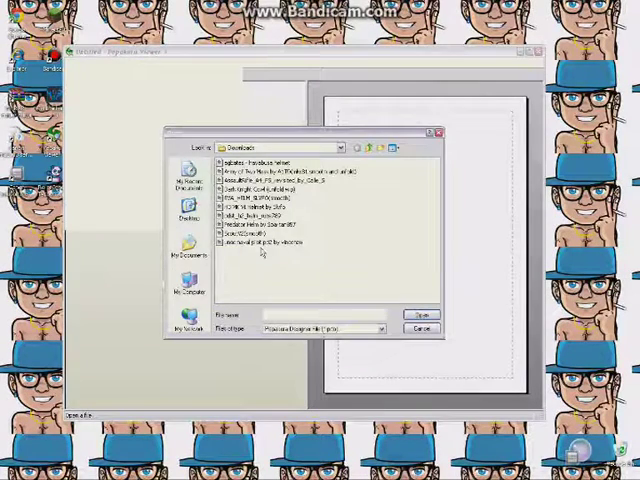
pyautogui.doubleClick(250, 250)
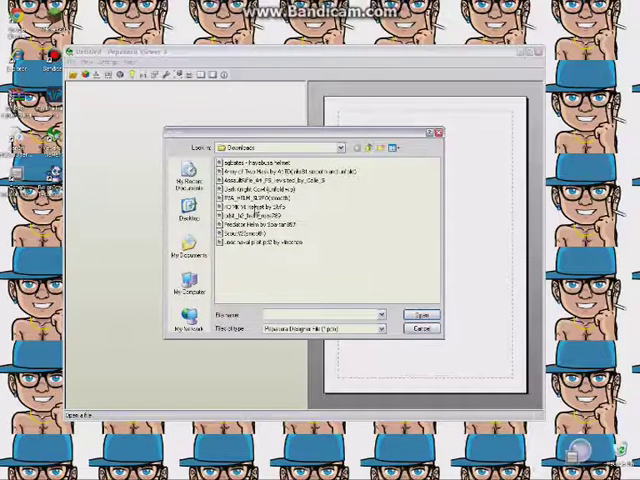
# - Load the H2 MK II helmet, turn it to a three-quarter side view, and reopen File
pyautogui.doubleClick(255, 207)
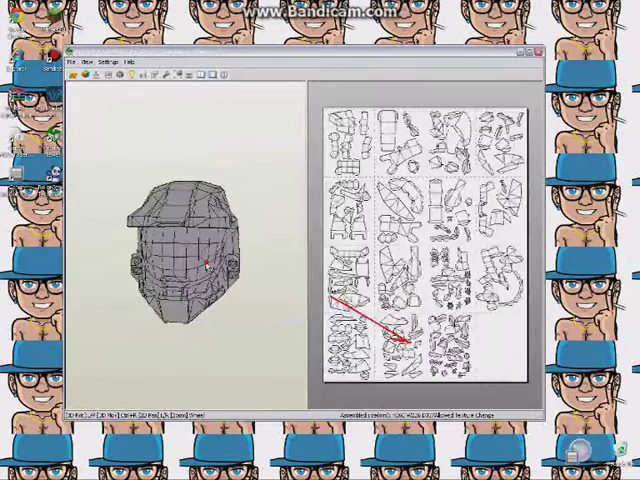
pyautogui.moveTo(205, 265)
pyautogui.mouseDown()
pyautogui.moveTo(250, 265)
pyautogui.moveTo(253, 280)
pyautogui.moveTo(235, 265)
pyautogui.moveTo(250, 265)
pyautogui.mouseUp()
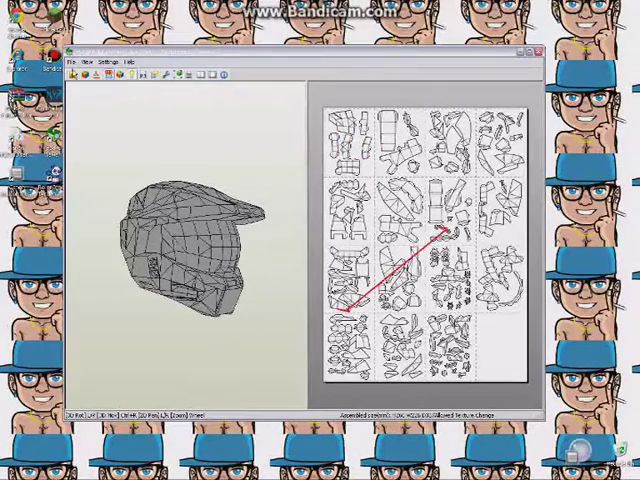
pyautogui.click(71, 61)
pyautogui.press('Escape')
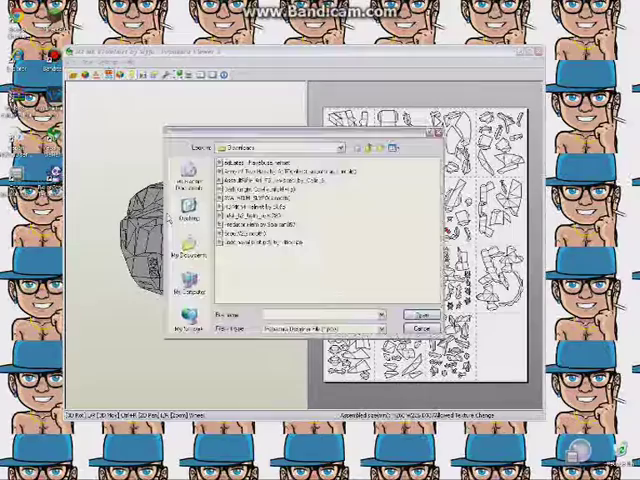
# - Open the last helmet file in Downloads and dismiss the warning message
pyautogui.doubleClick(256, 244)
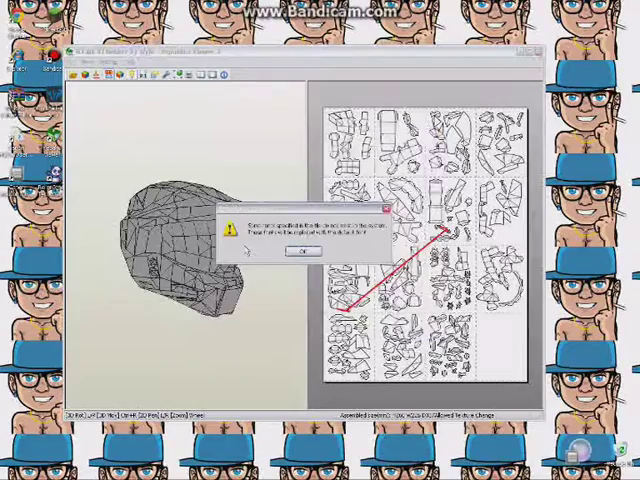
pyautogui.click(297, 251)
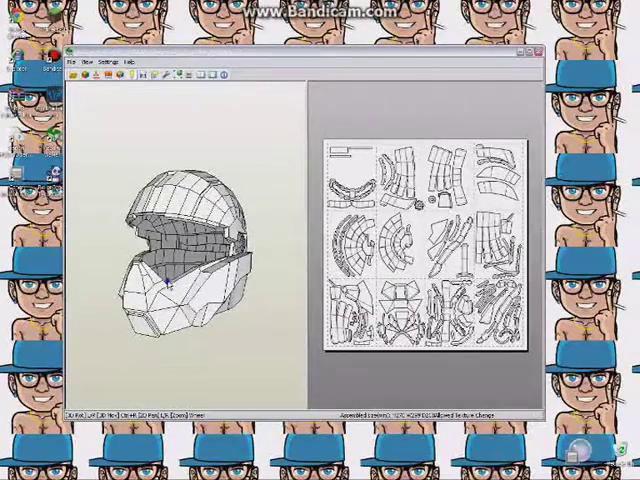
# - Rotate the second helmet in the 3D view to show its side
pyautogui.moveTo(168, 285)
pyautogui.mouseDown()
pyautogui.moveTo(152, 283)
pyautogui.moveTo(205, 240)
pyautogui.mouseUp()
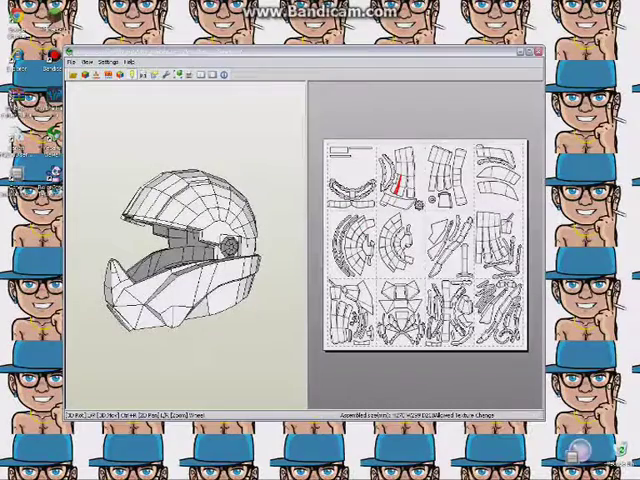
# - Highlight one helmet part on the pattern, then rotate the ghosted model through several angles
pyautogui.click(131, 75)
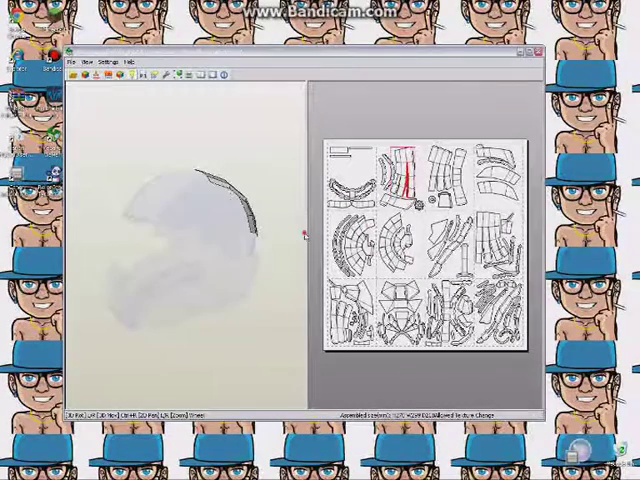
pyautogui.moveTo(250, 240)
pyautogui.mouseDown()
pyautogui.moveTo(183, 250)
pyautogui.moveTo(245, 262)
pyautogui.moveTo(198, 280)
pyautogui.moveTo(230, 245)
pyautogui.moveTo(178, 255)
pyautogui.mouseUp()
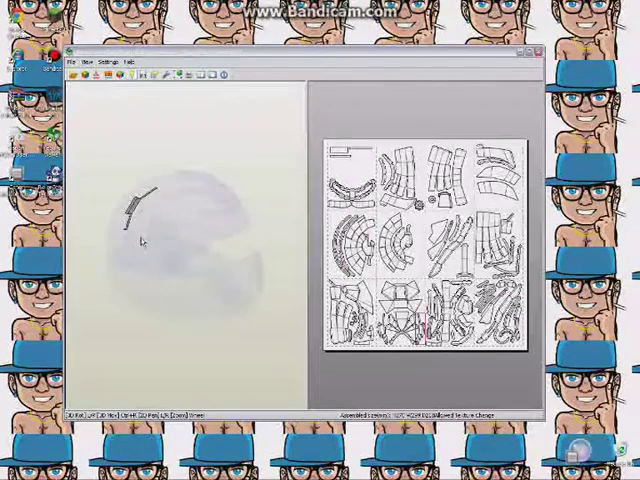
pyautogui.moveTo(142, 242); pyautogui.dragTo(301, 153)
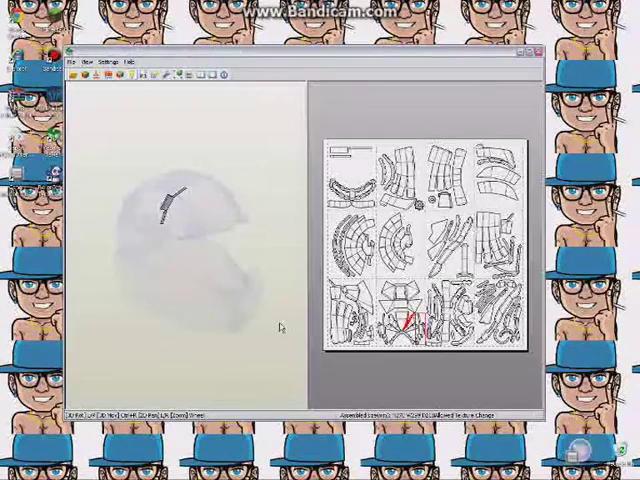
pyautogui.moveTo(244, 313)
pyautogui.mouseDown()
pyautogui.moveTo(181, 289)
pyautogui.moveTo(146, 124)
pyautogui.mouseUp()
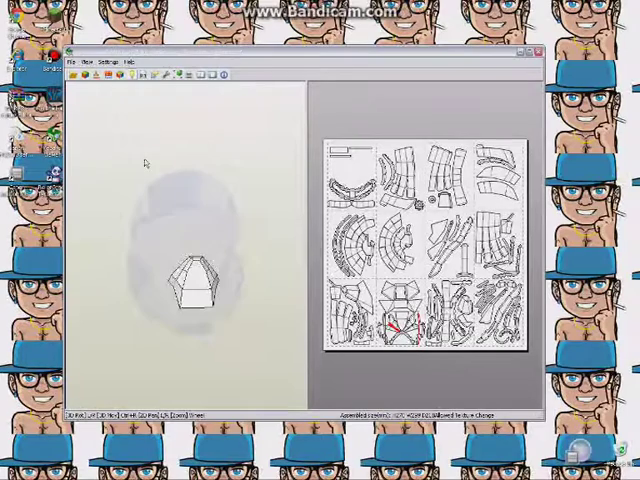
pyautogui.moveTo(145, 163)
pyautogui.mouseDown()
pyautogui.moveTo(141, 158)
pyautogui.moveTo(210, 207)
pyautogui.mouseUp()
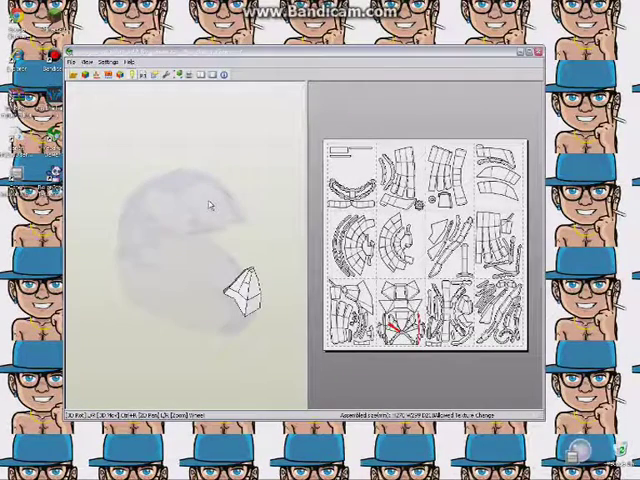